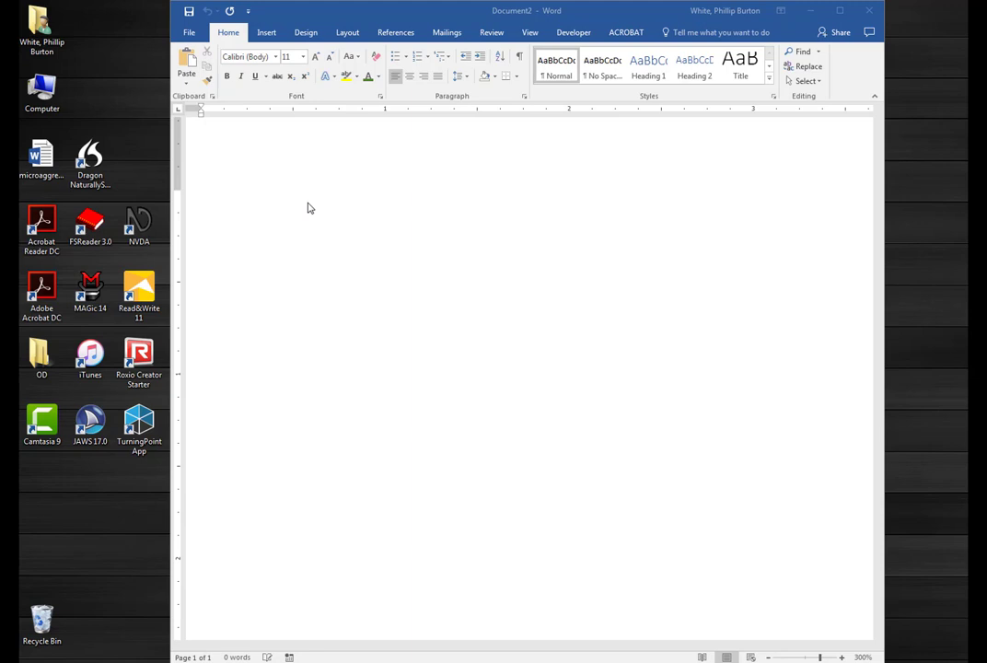
Step: Click into the blank Document2 page so it is ready for typing
click(309, 205)
Step: Type 'This is a test', delete the stray word 'charter', and start a new paragraph
click(326, 232)
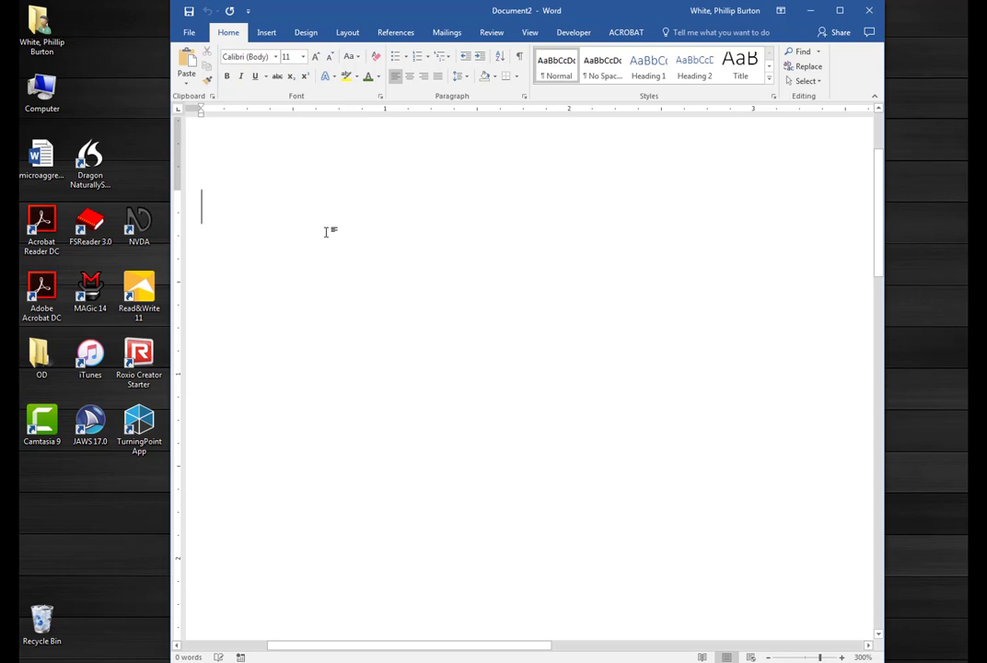
text(this is a t)
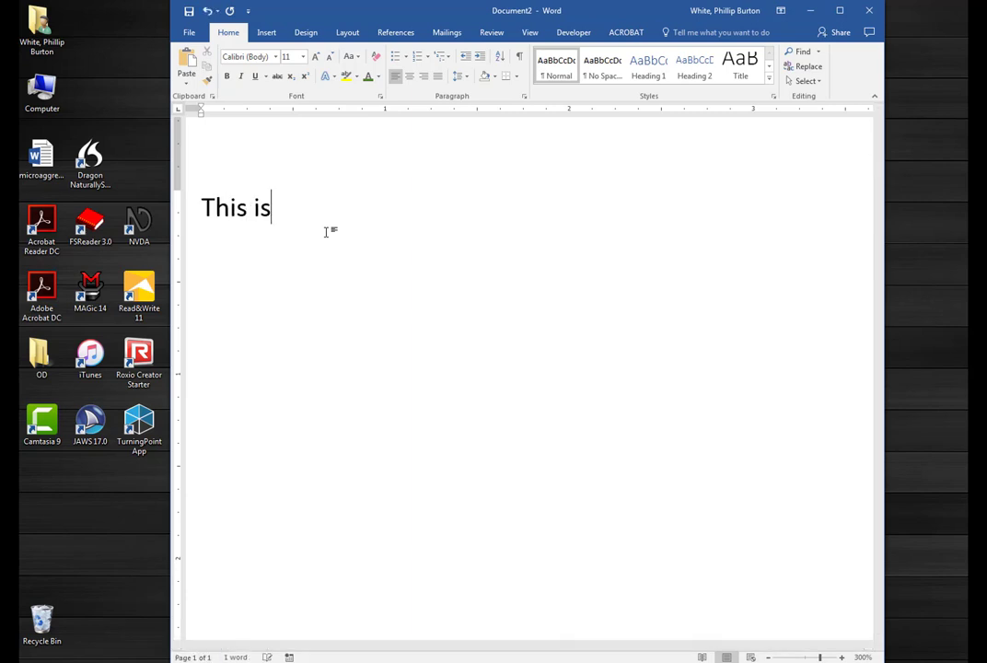
text(est)
text(charter)
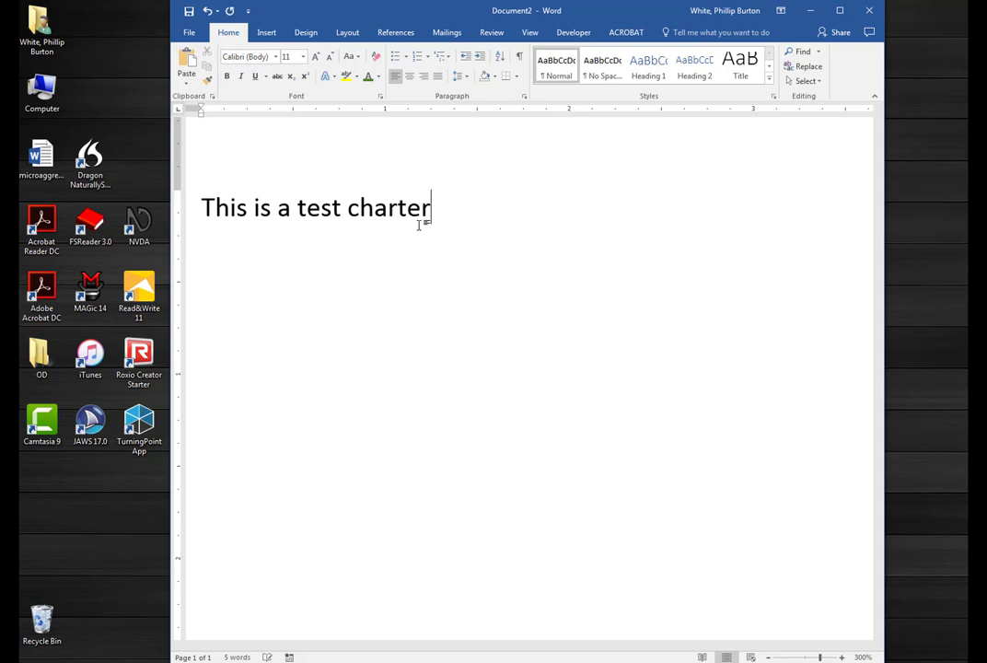
key(BackSpace)
key(BackSpace)
key(BackSpace)
key(BackSpace)
key(BackSpace)
key(BackSpace)
key(BackSpace)
key(Return)
Step: Type 'Now when I type I can hear each character as it types.' on the second line
text(Now)
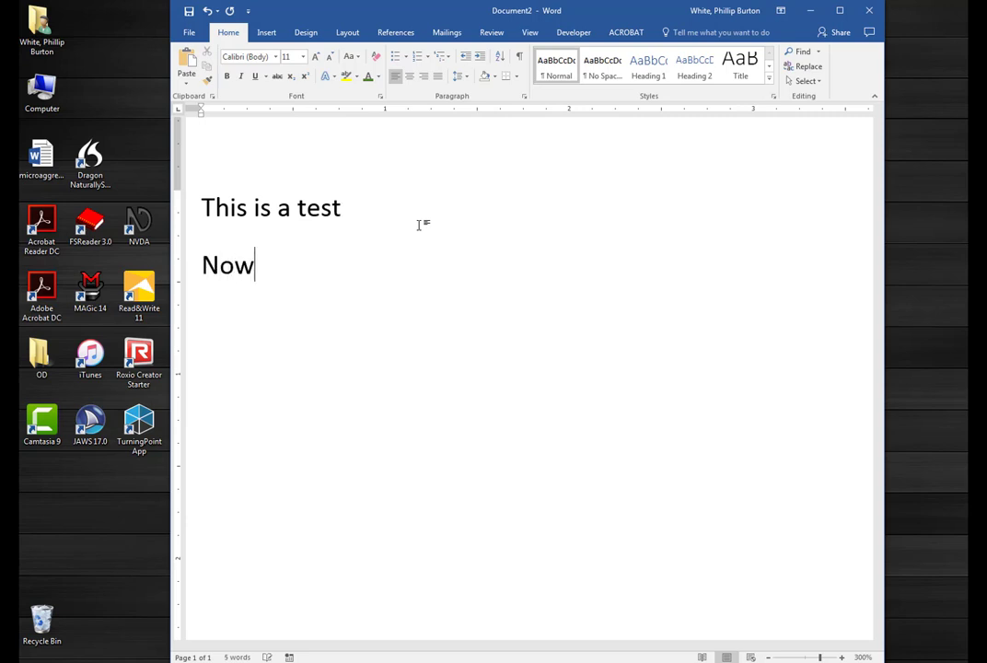
text( when I )
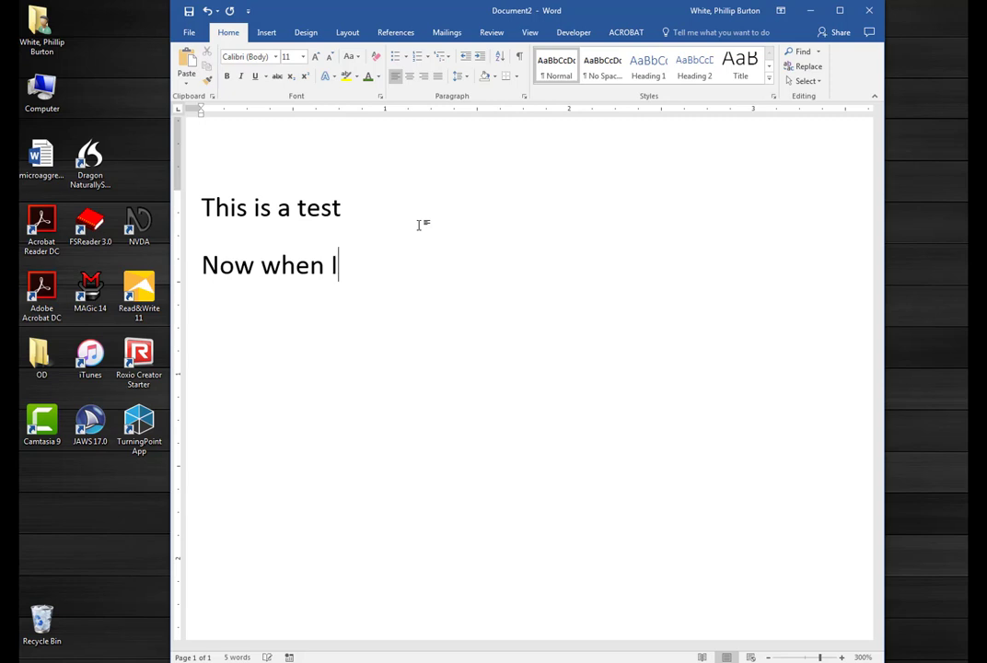
text(type )
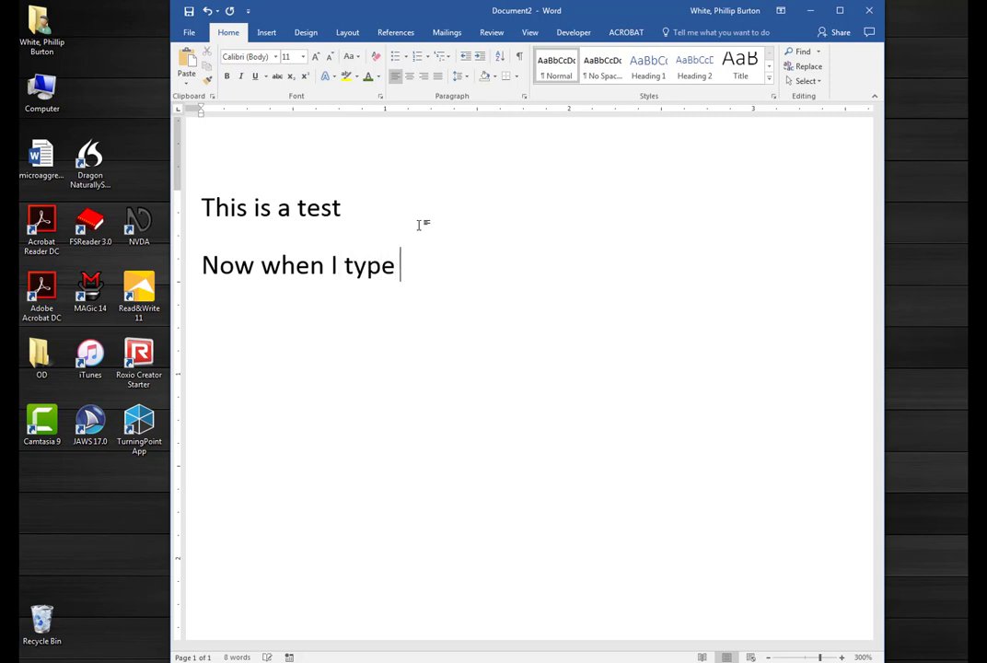
text(I can)
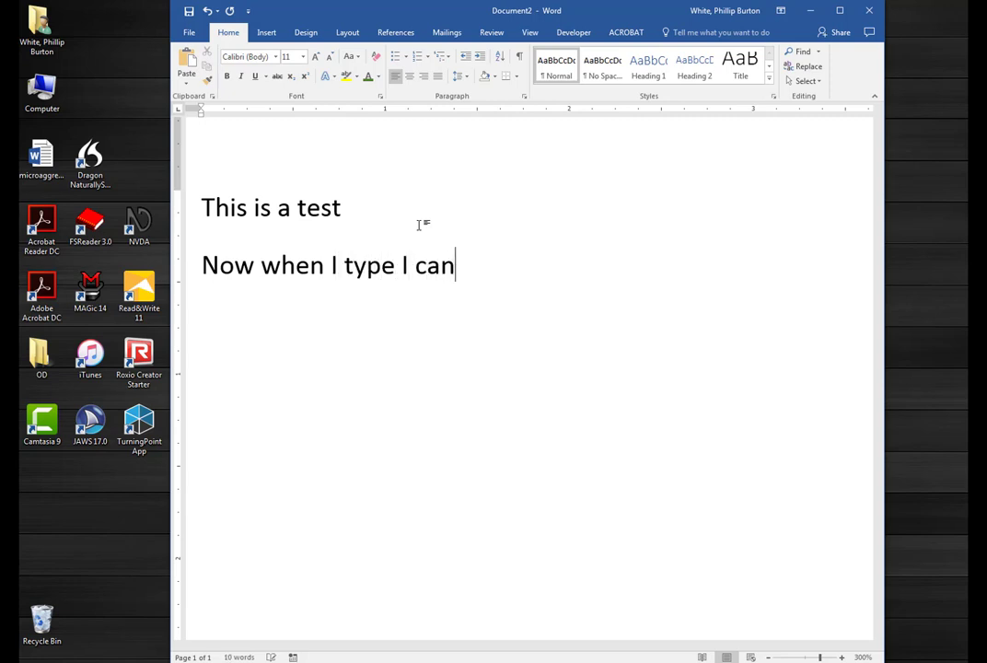
text( hear )
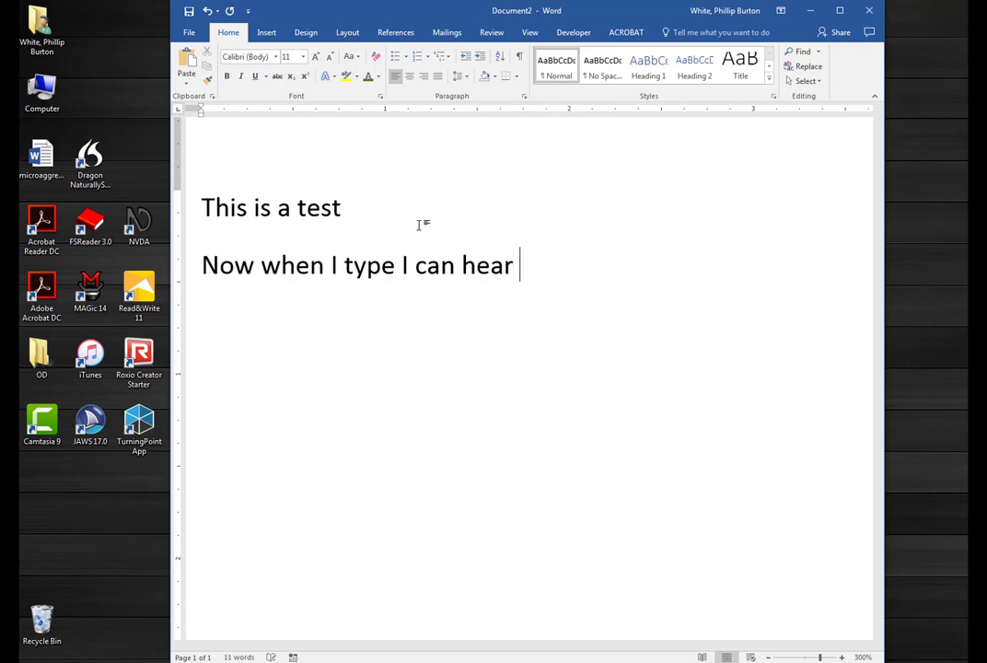
text(each cha)
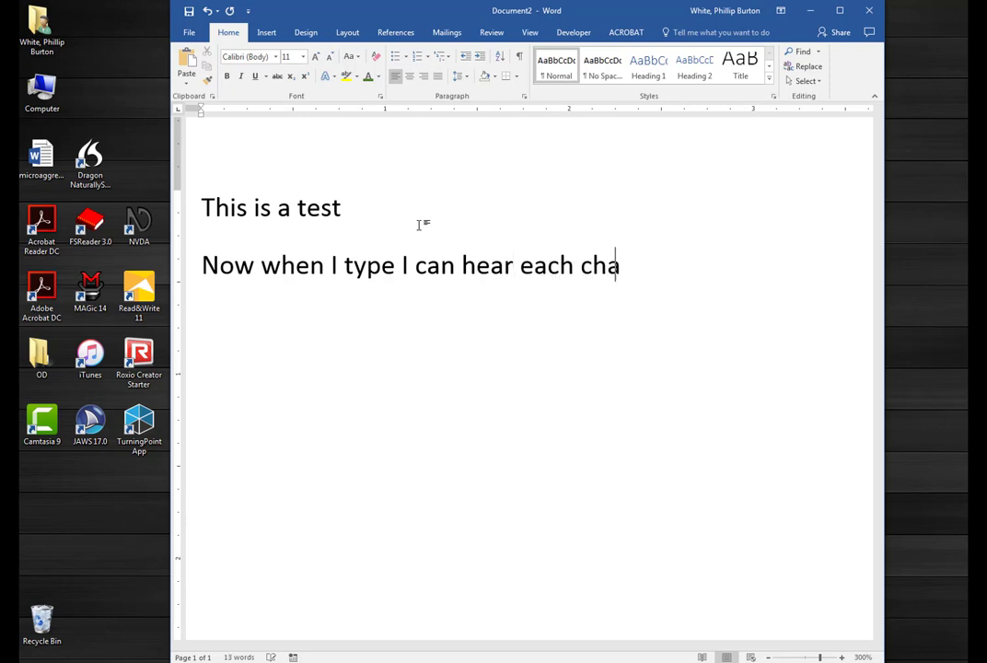
text(racter)
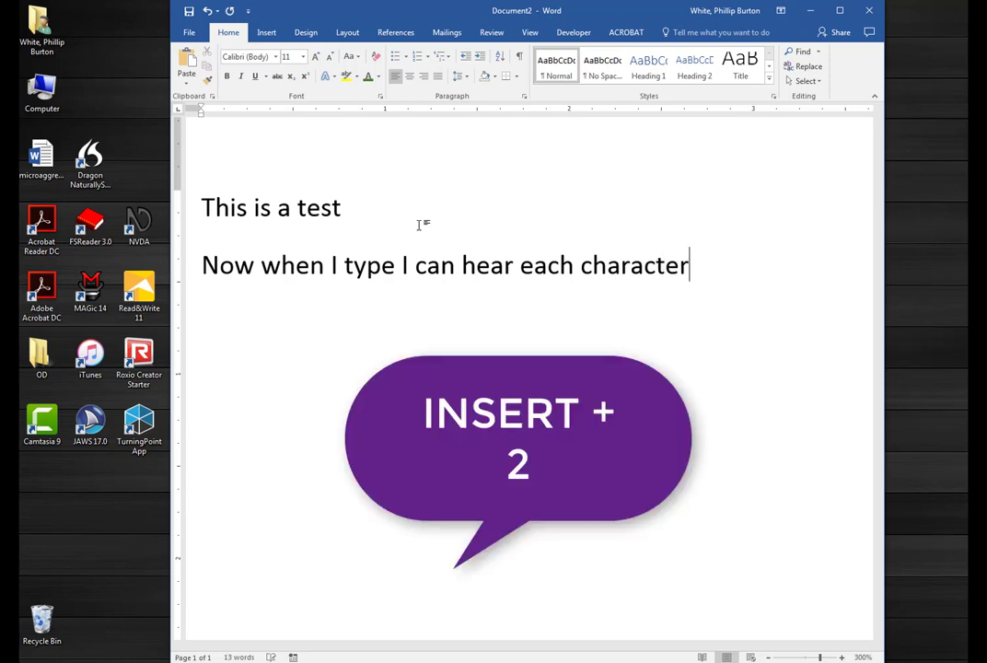
text( as it types.)
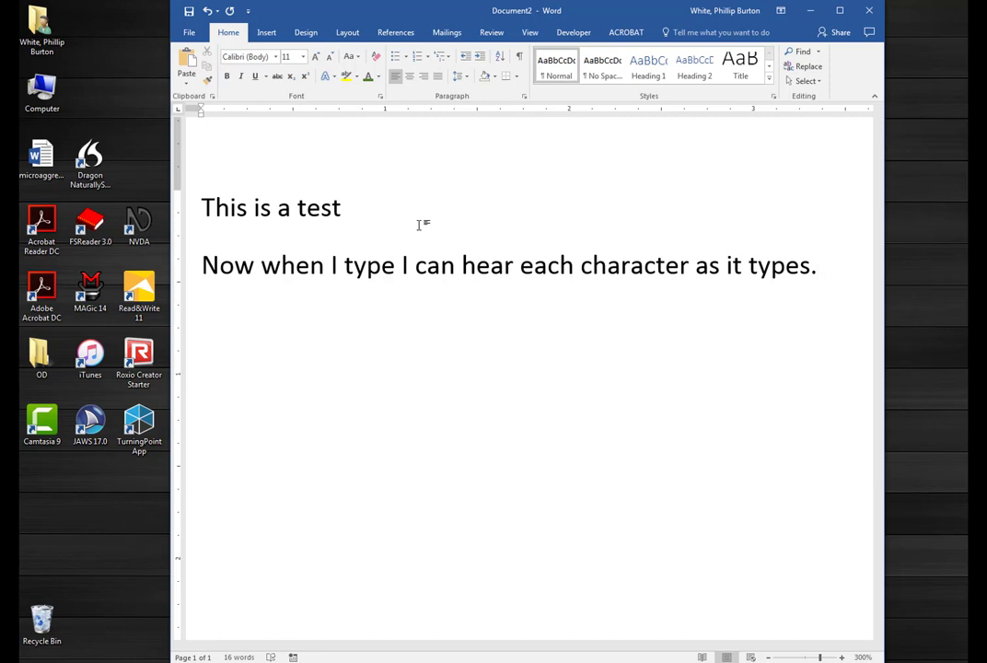
Step: Add 'Now I hear nothing. This is a sentence for you to hear the words being typed.' with the typo fixed
text(Now I he)
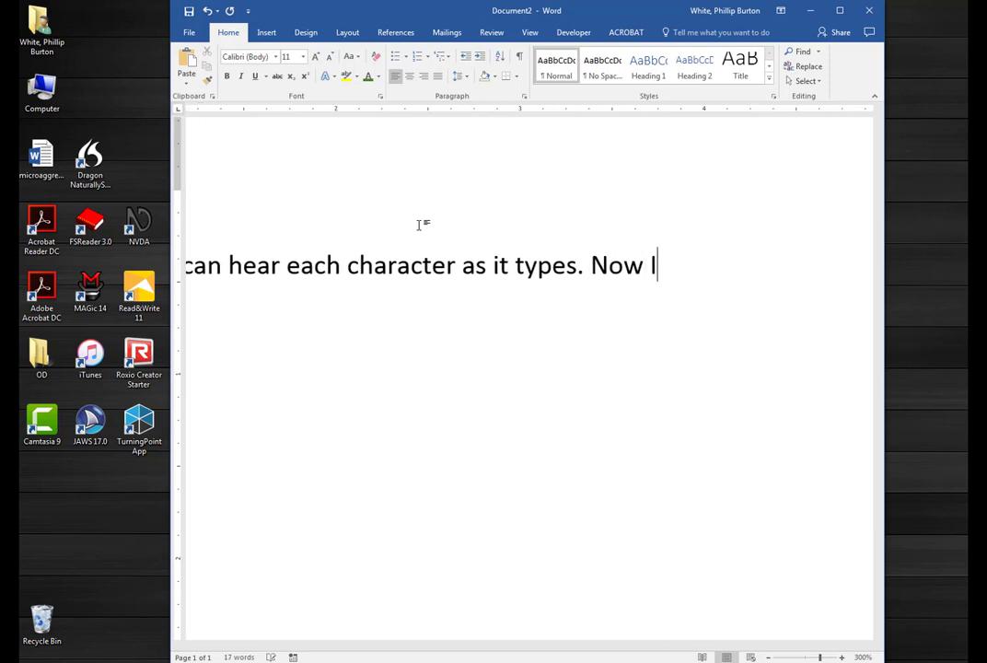
text(ar nothing)
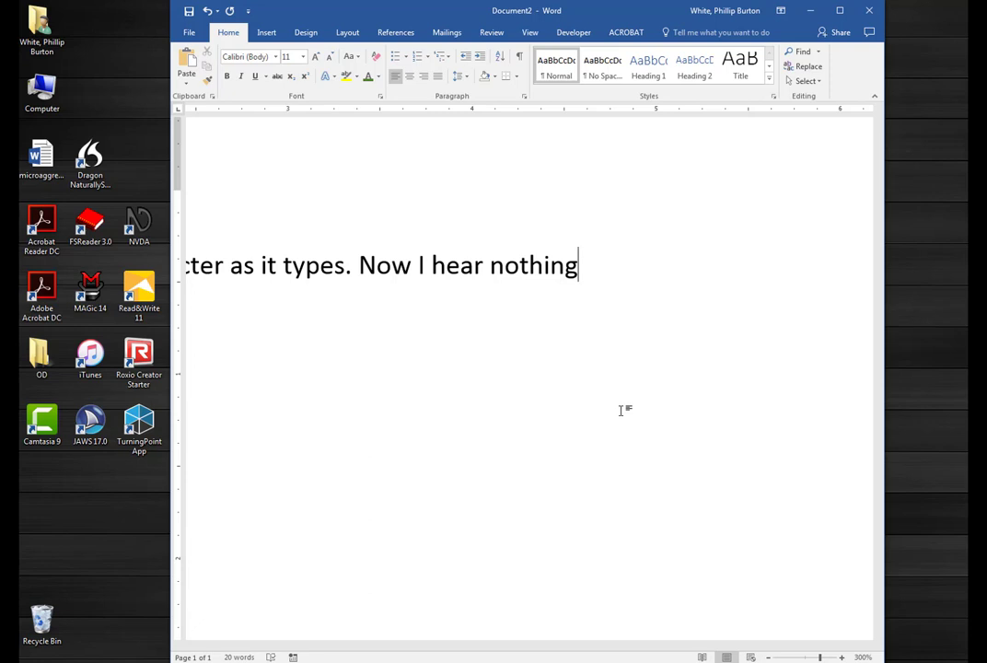
text(. This is a sent)
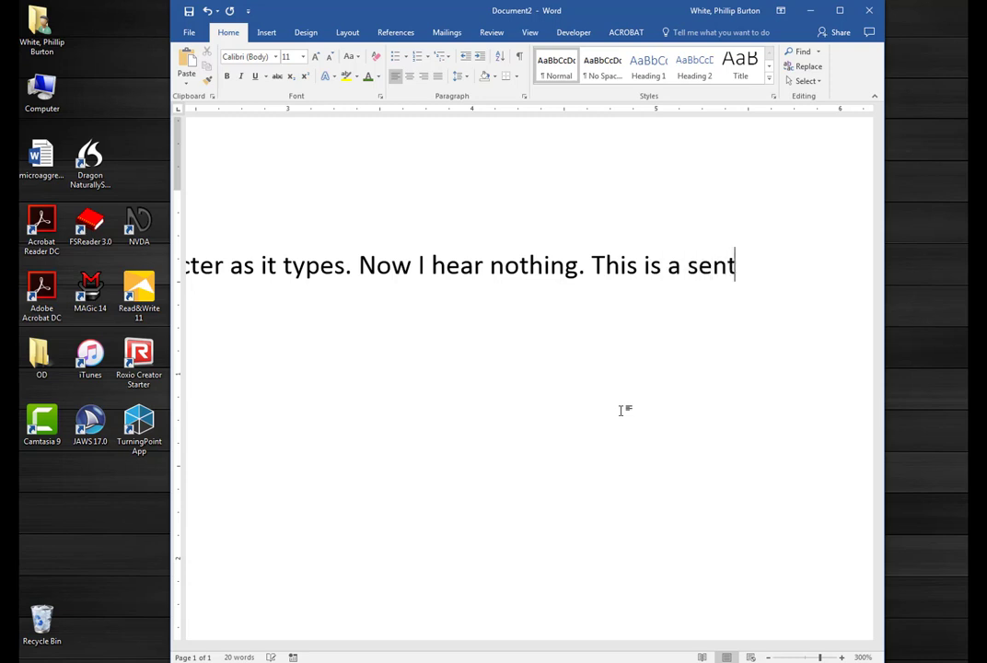
text(ence f)
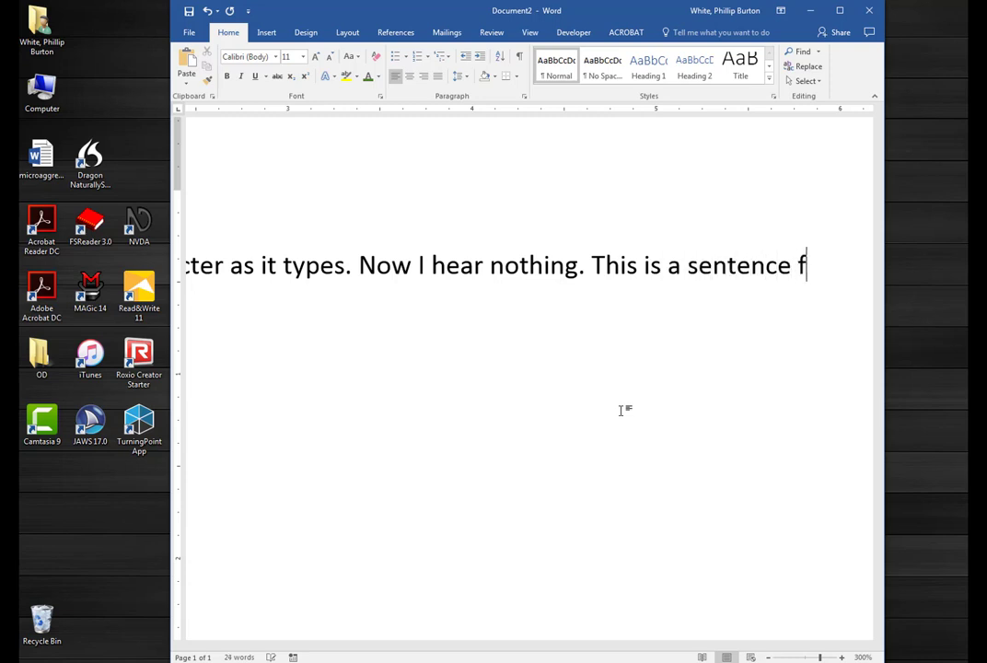
text(or you to)
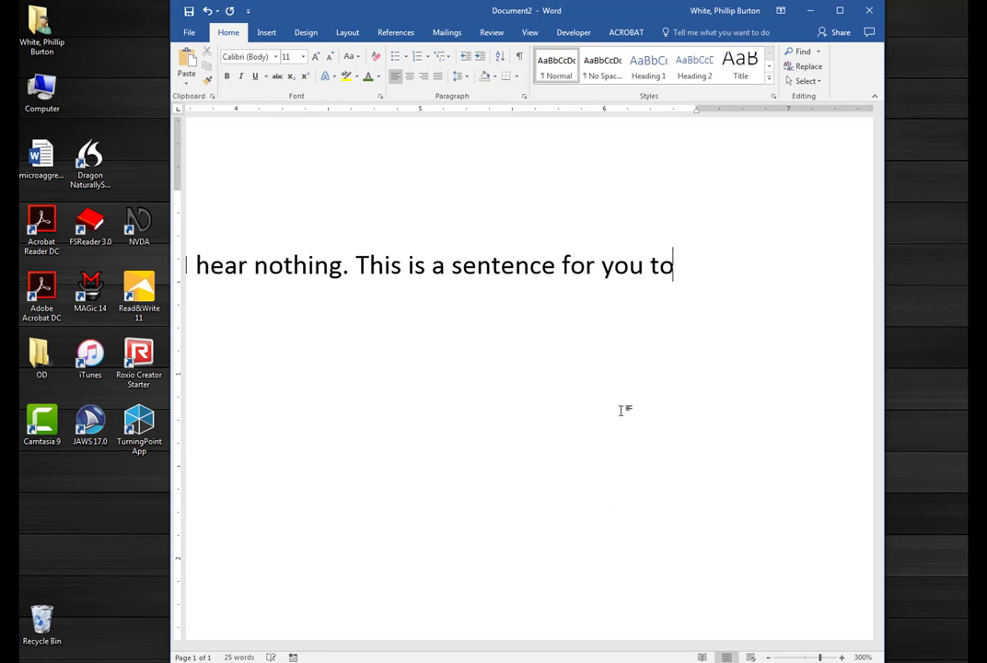
text( hear the wor)
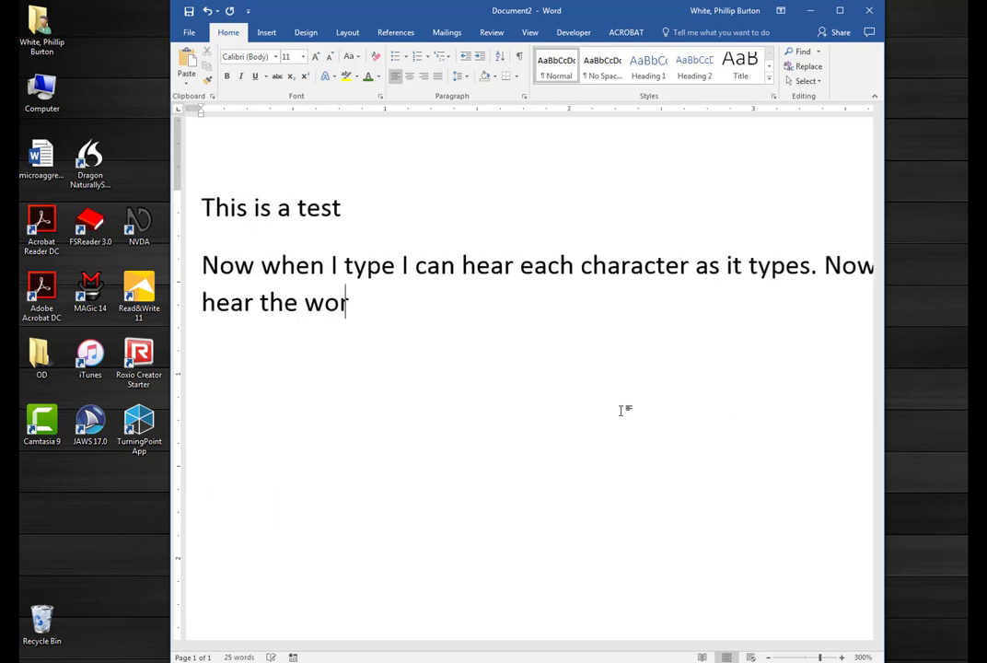
text(ds being tp)
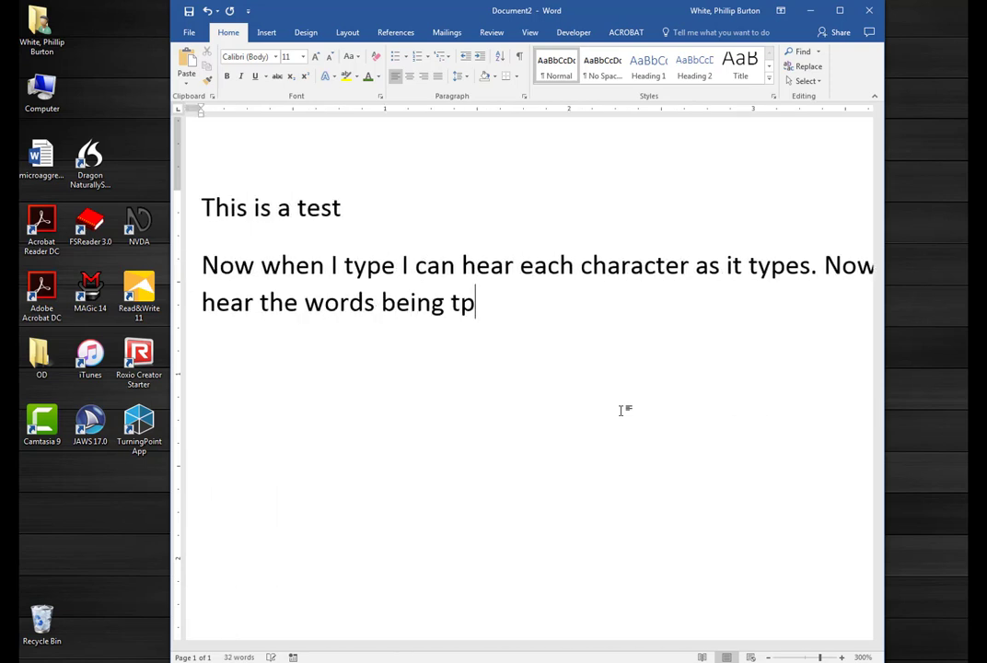
key(BackSpace)
text(yped)
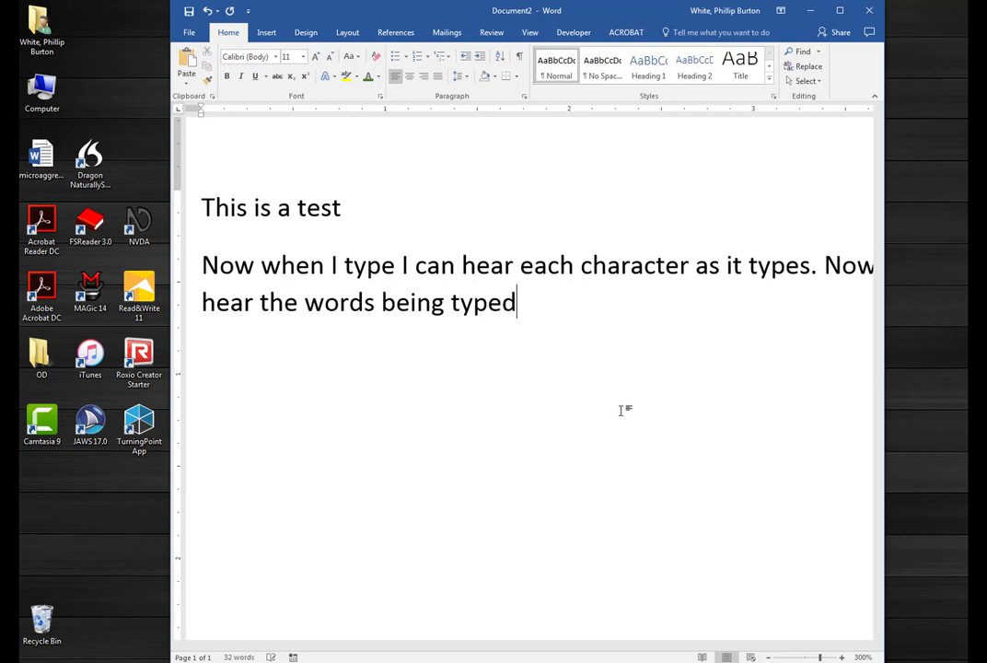
text(.)
Step: Append the sentence 'This is another way to handle this.' to the paragraph
text(This )
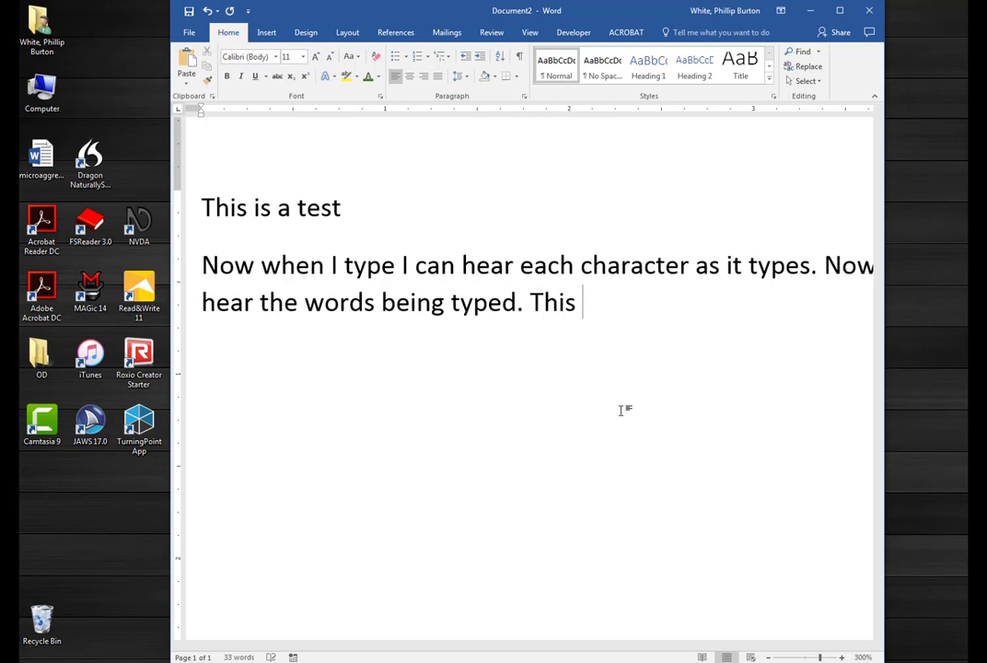
text(is an)
text(ther )
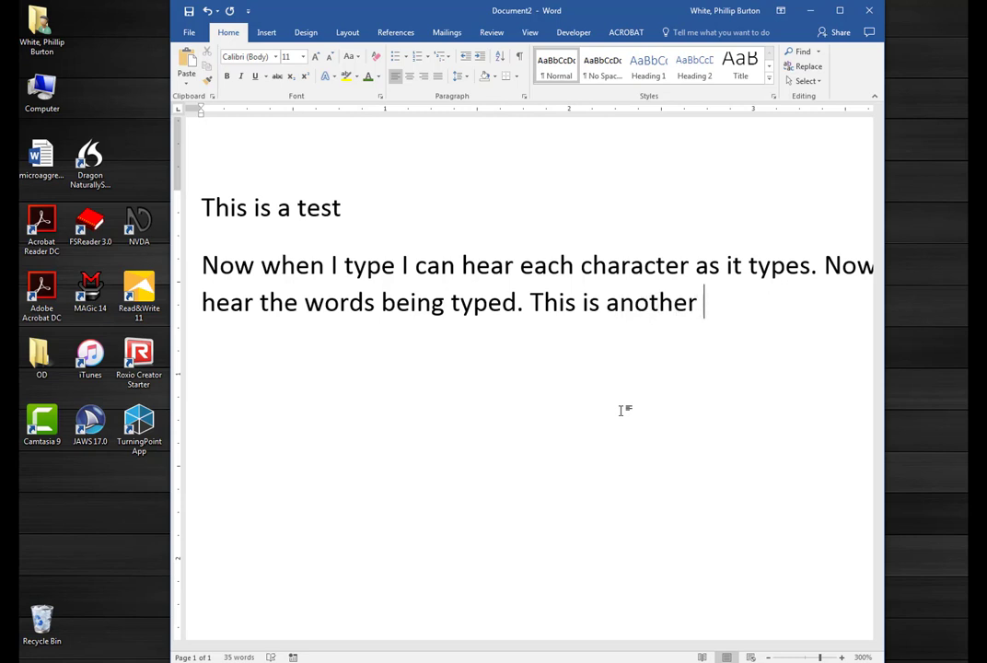
text(way )
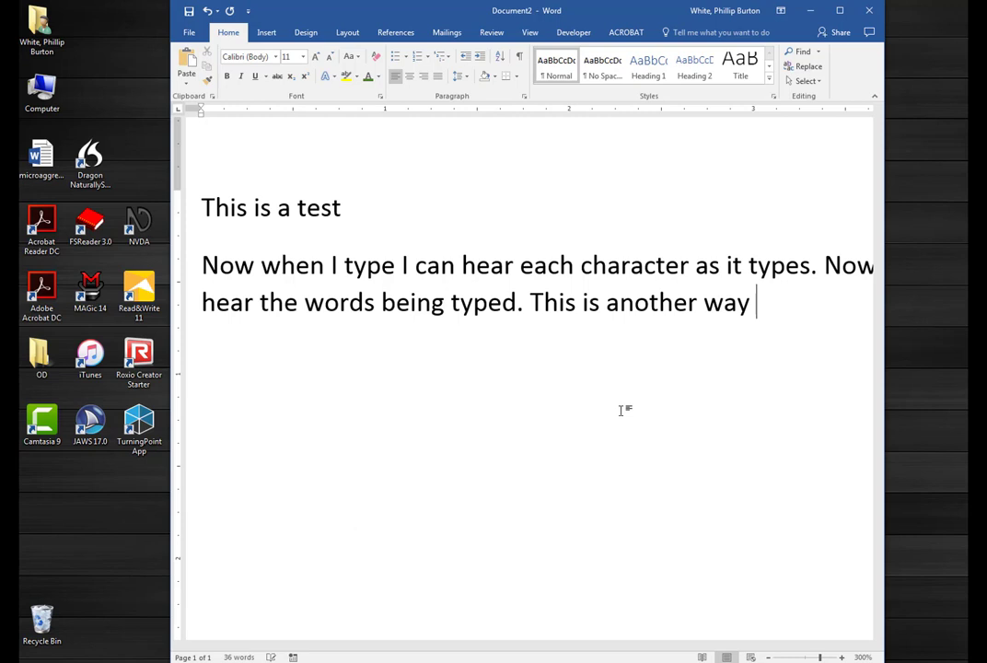
text(to ha)
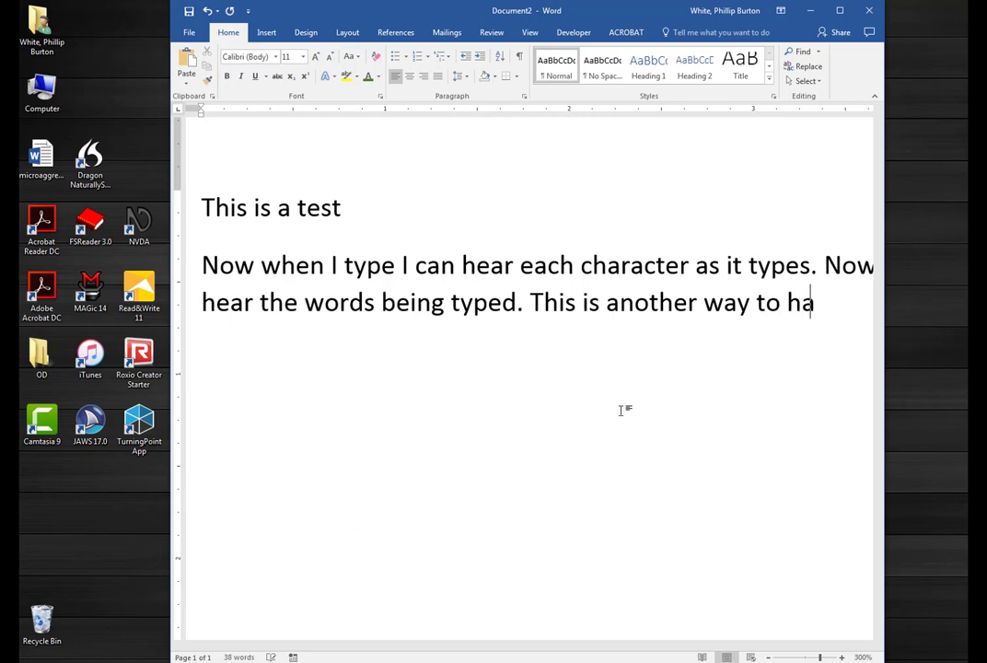
text(ndle thi)
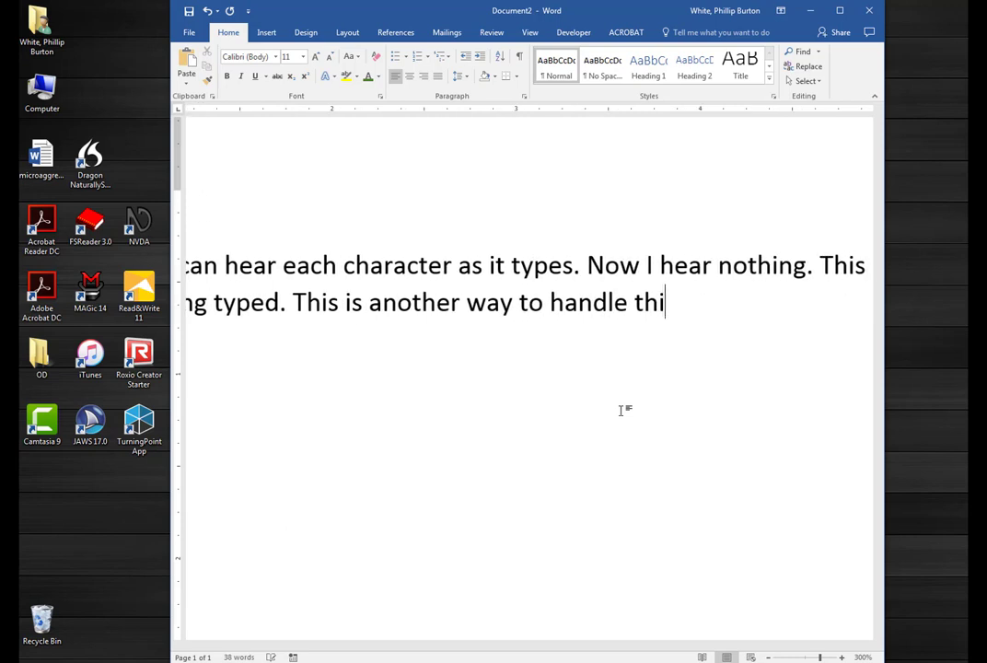
text(s.)
Step: Bold the final word 'this.' and show the document's print preview
key(shift+Left)
key(shift+Left)
key(shift+Left)
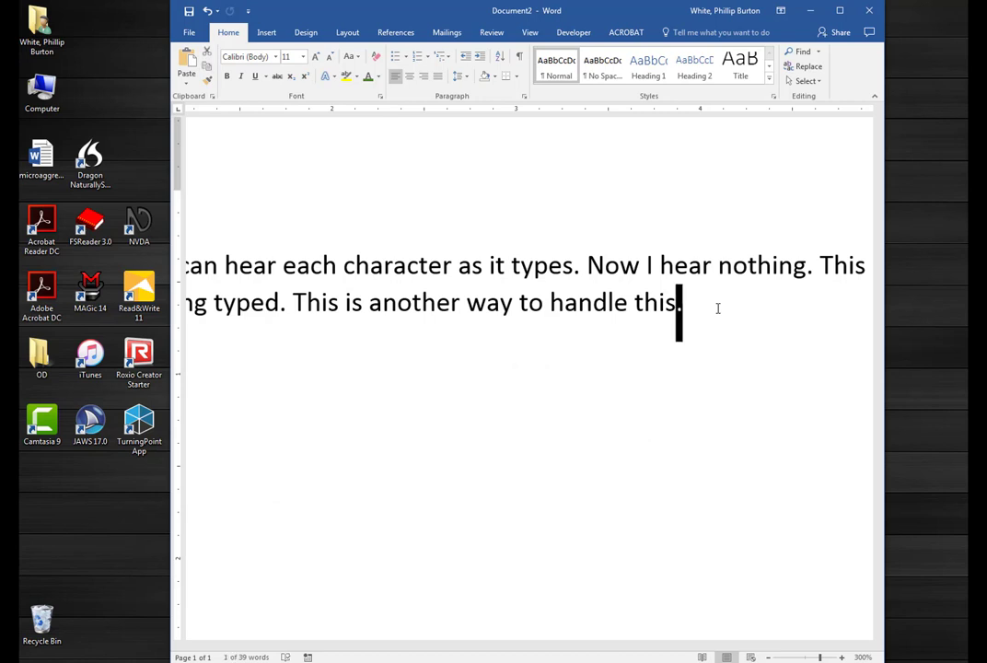
key(shift+Left)
key(shift+Left)
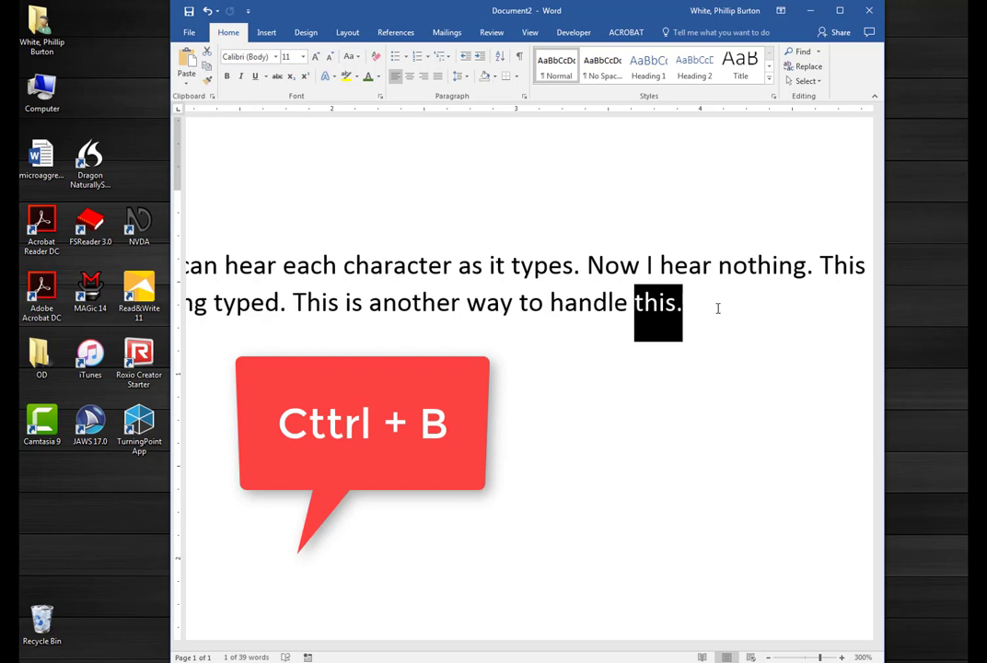
key(ctrl+b)
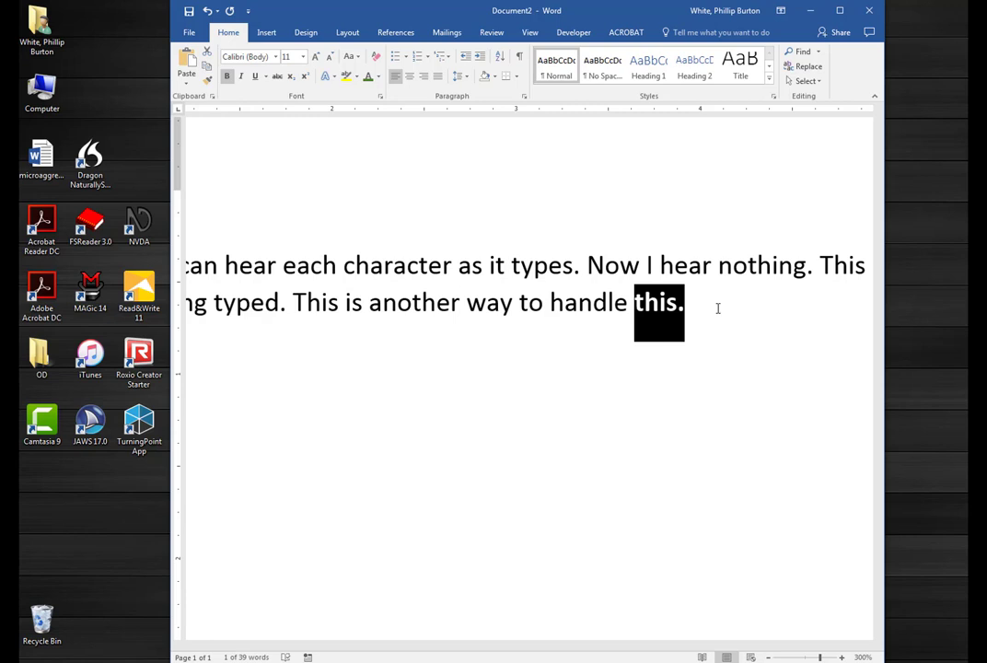
key(ctrl+p)
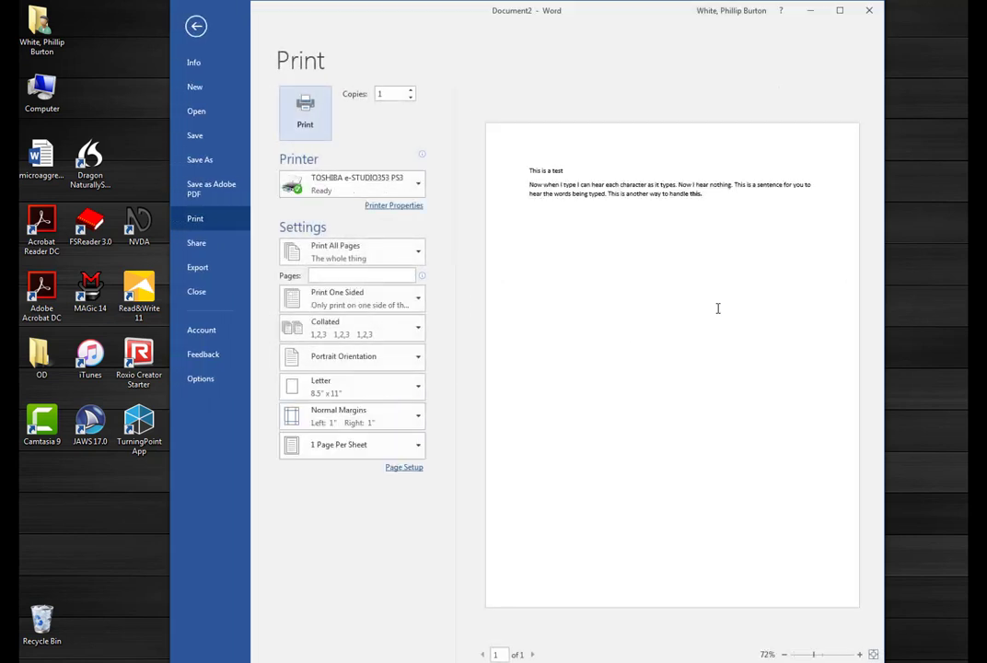
Step: Leave the print preview and dismiss the Save As screen without saving, returning to editing
key(Escape)
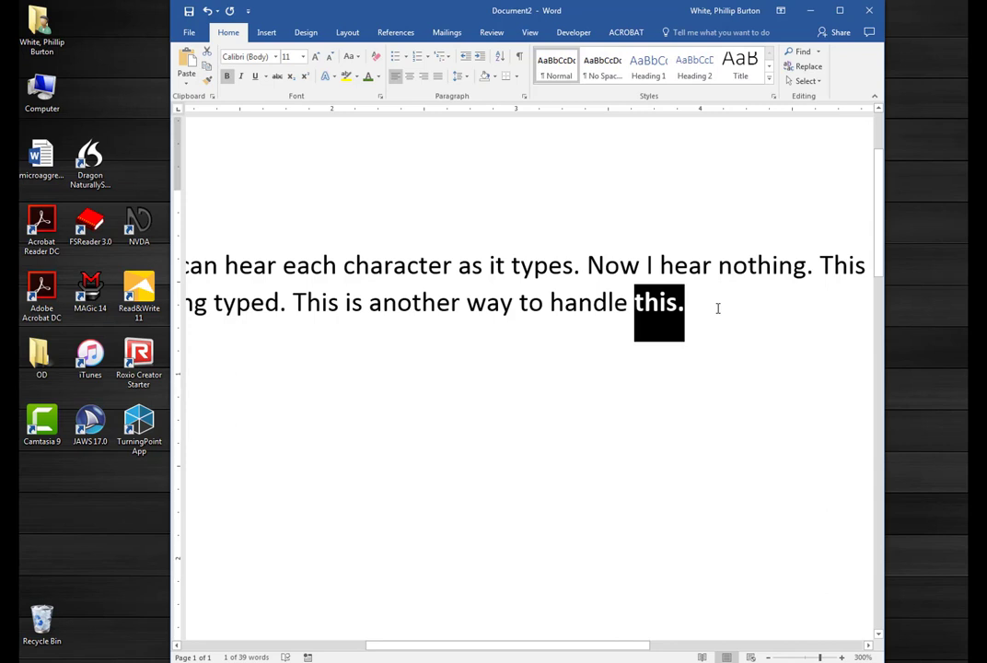
key(ctrl+s)
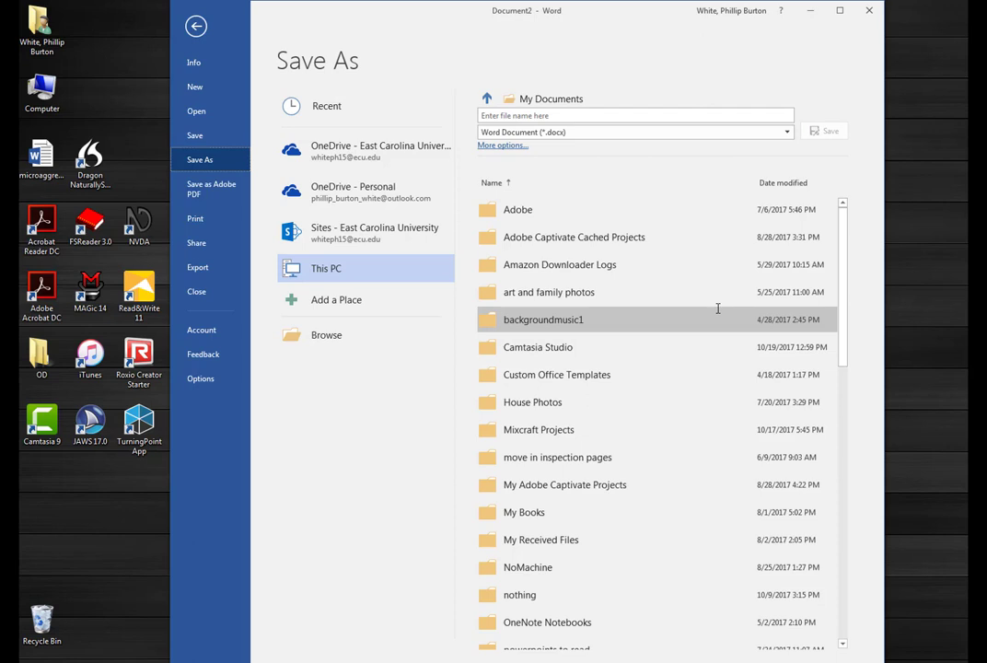
key(Escape)
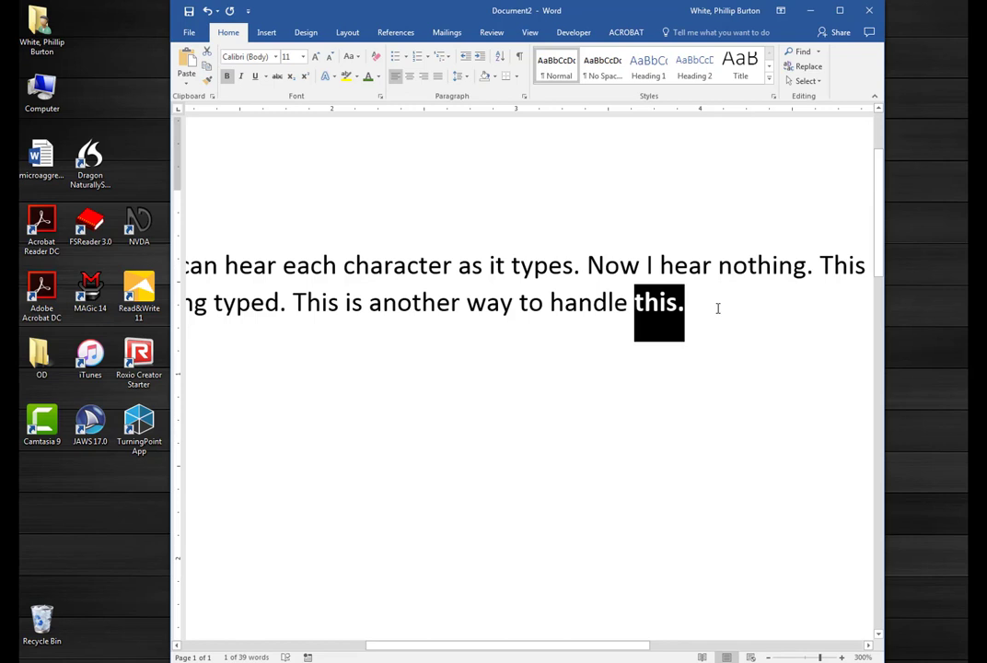
key(Left)
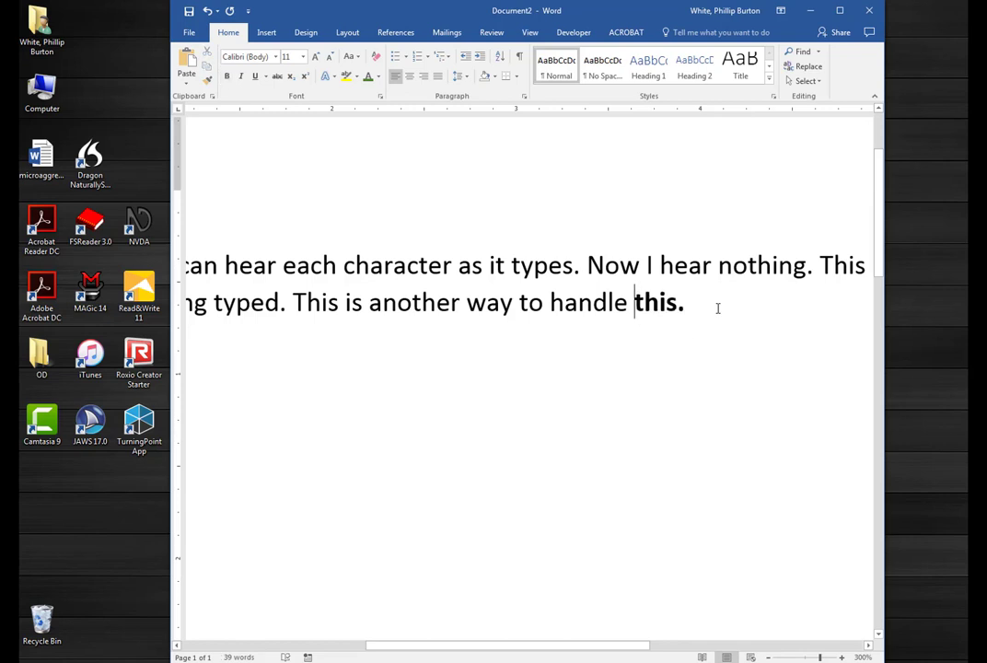
Step: Make the word 'handle' bold as well, so 'handle this.' is emphasized
key(Left)
key(shift+Left)
key(shift+Left)
key(shift+Left)
key(shift+Left)
key(shift+Left)
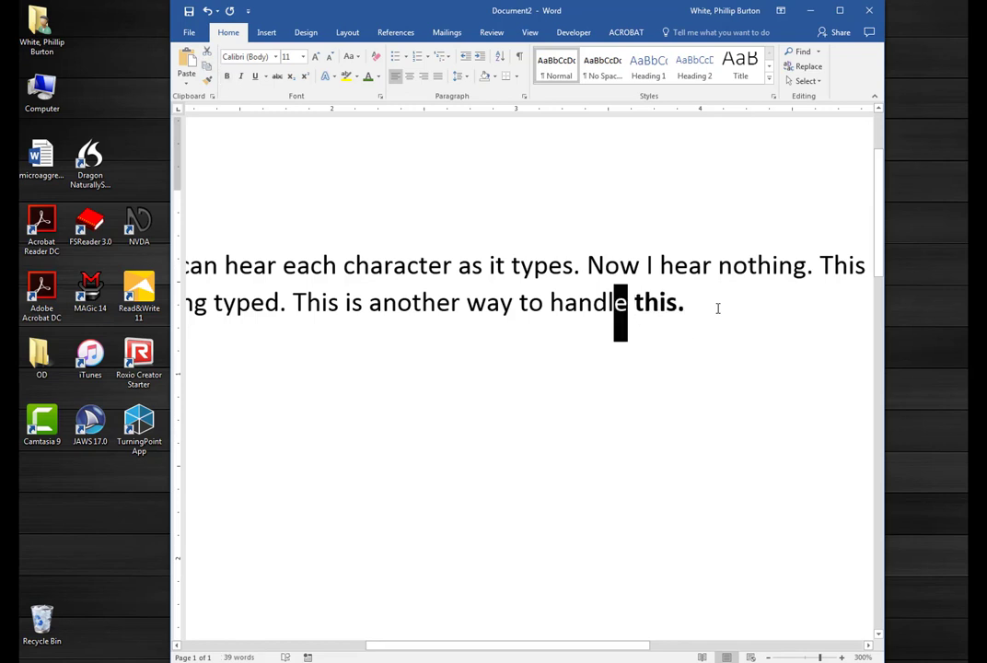
key(shift+Left)
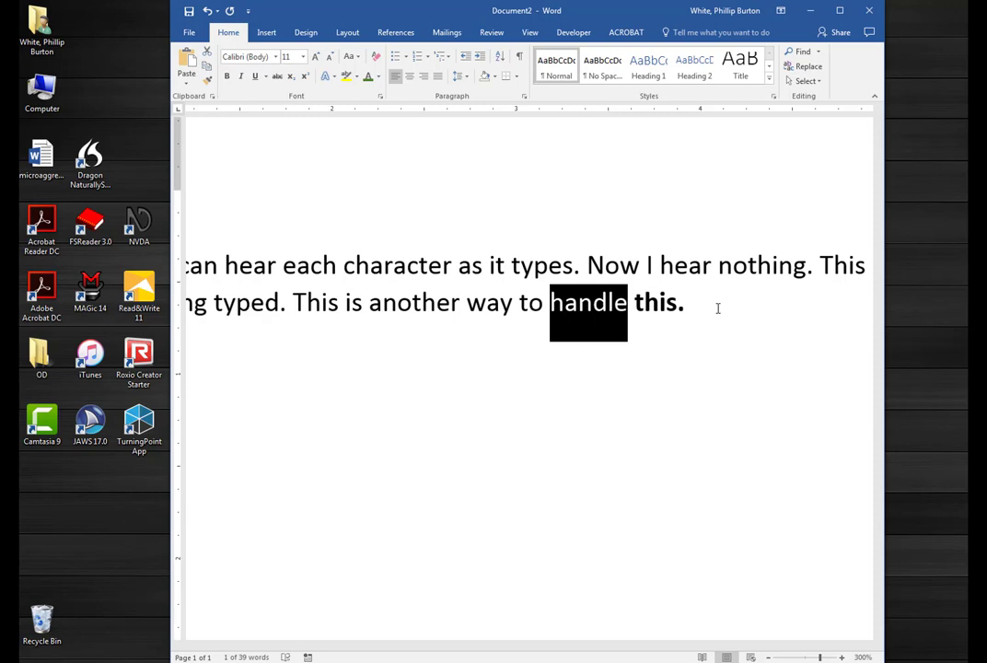
key(ctrl+b)
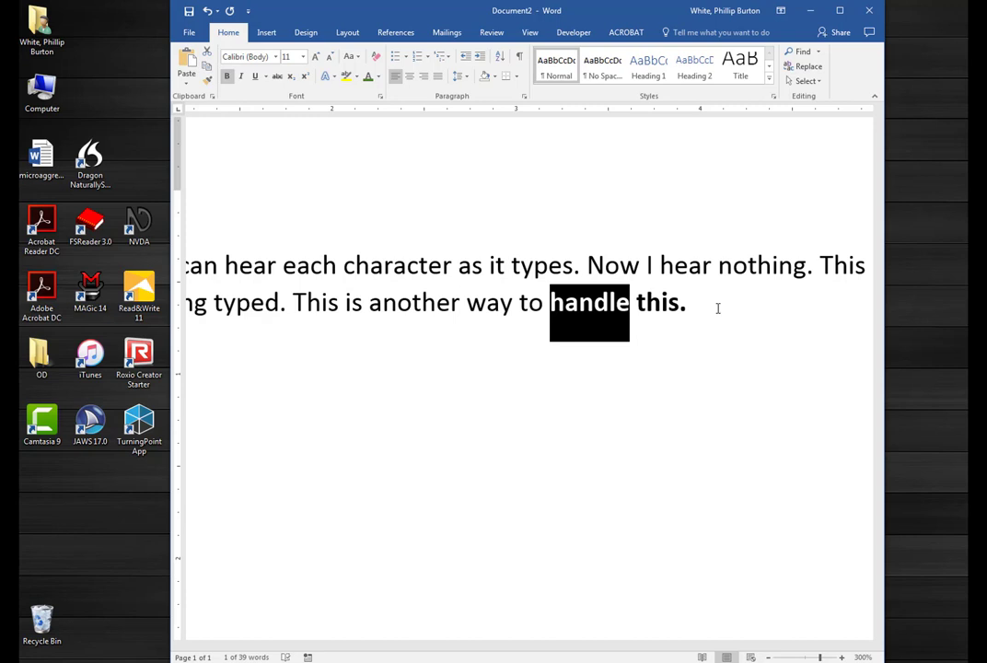